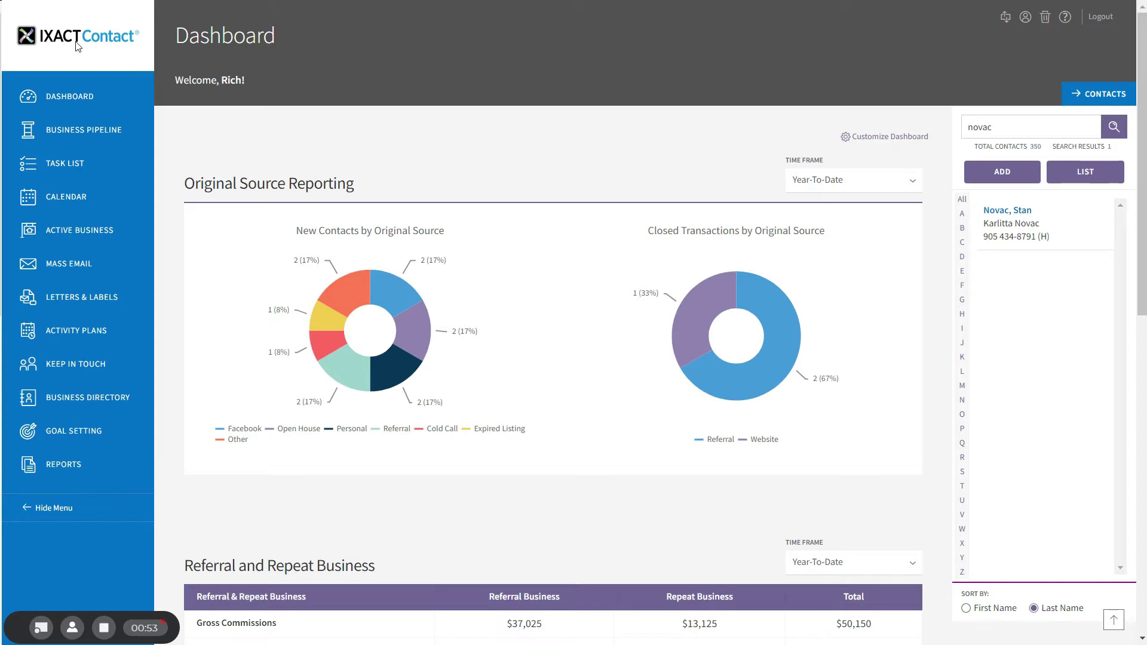
Start a new contact record named Peter Pan (first name Peter, last name Pan).
click(1002, 173)
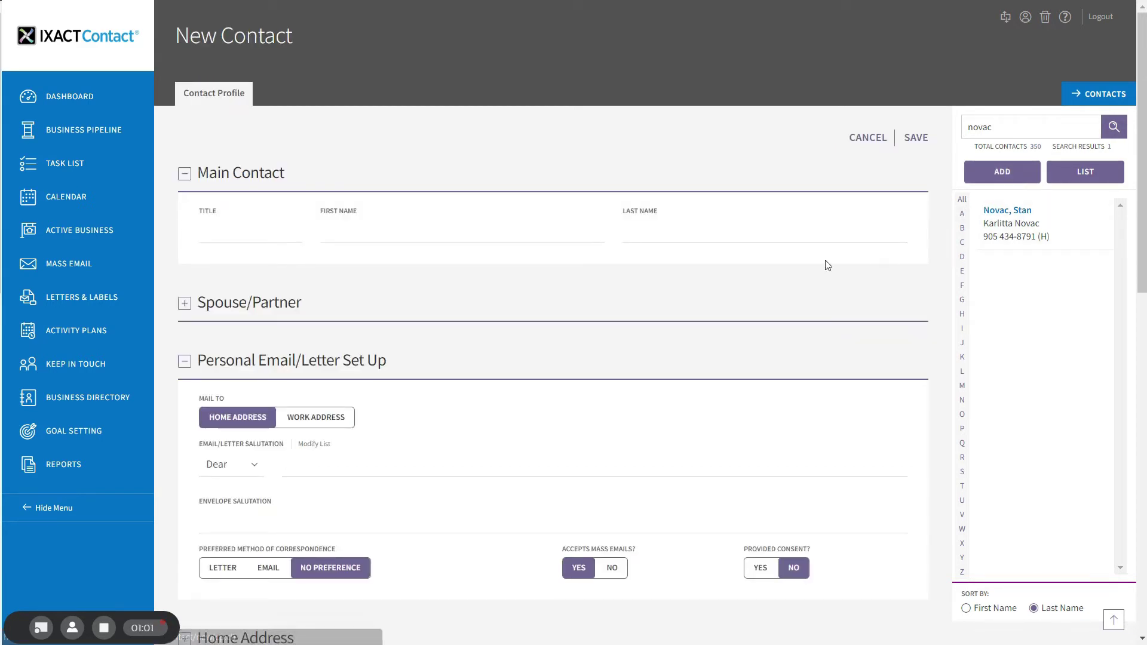
click(415, 226)
text(Peter)
key(Tab)
text(Pan)
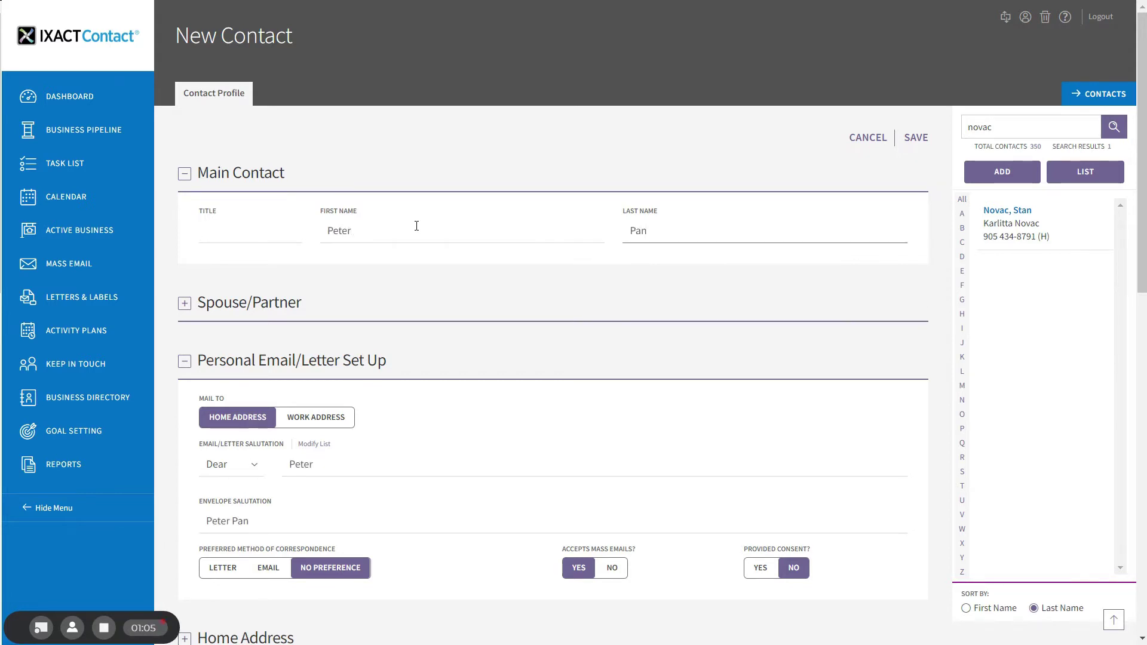
drag(1143, 162, 1146, 461)
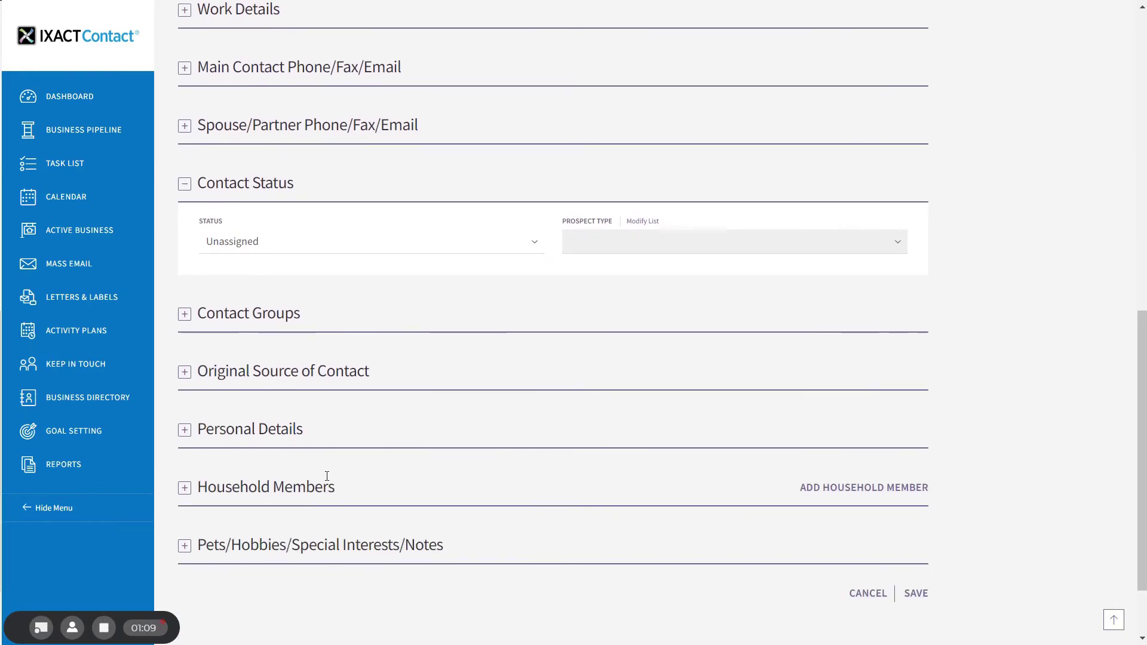
Set the contact's Original Source of Contact to Referral.
click(184, 374)
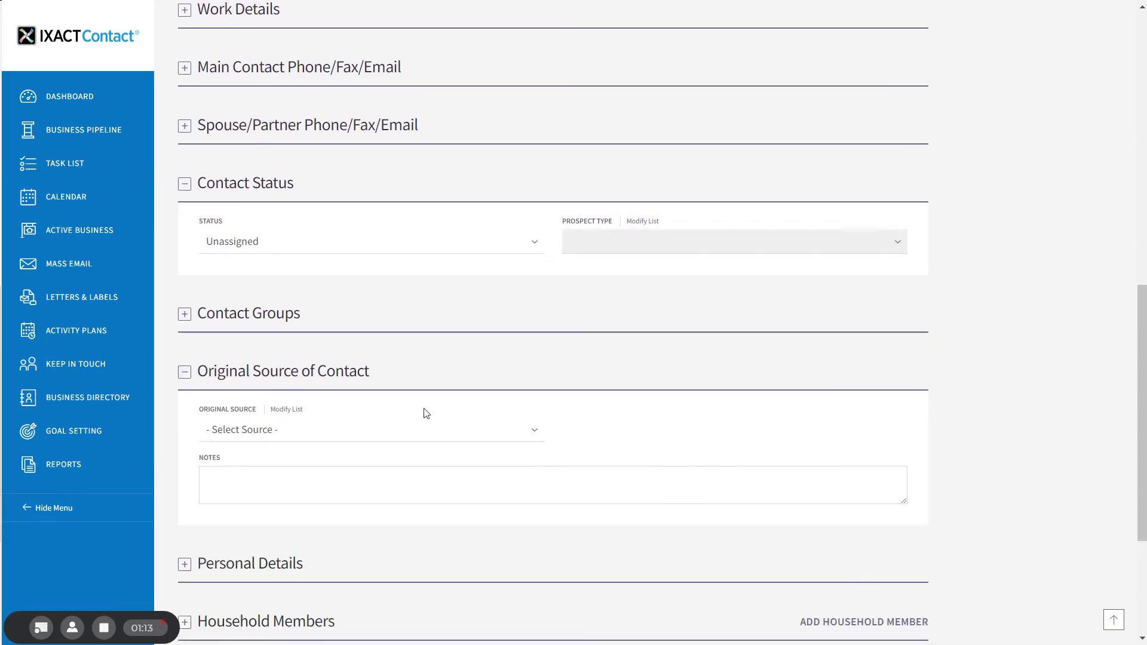
click(337, 435)
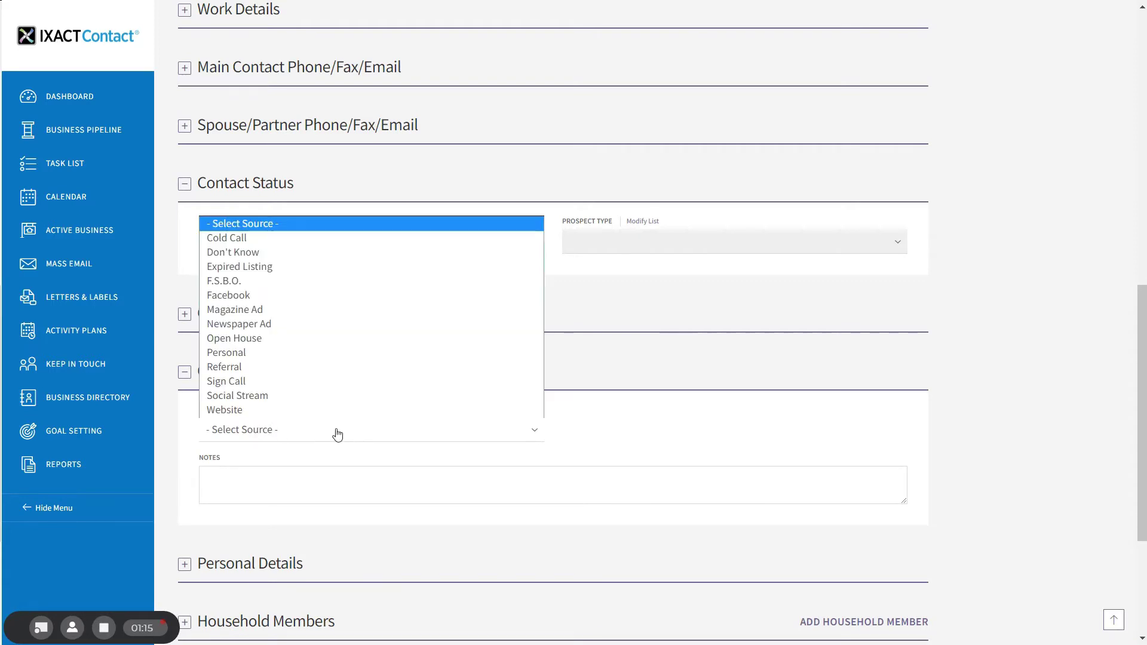
click(232, 367)
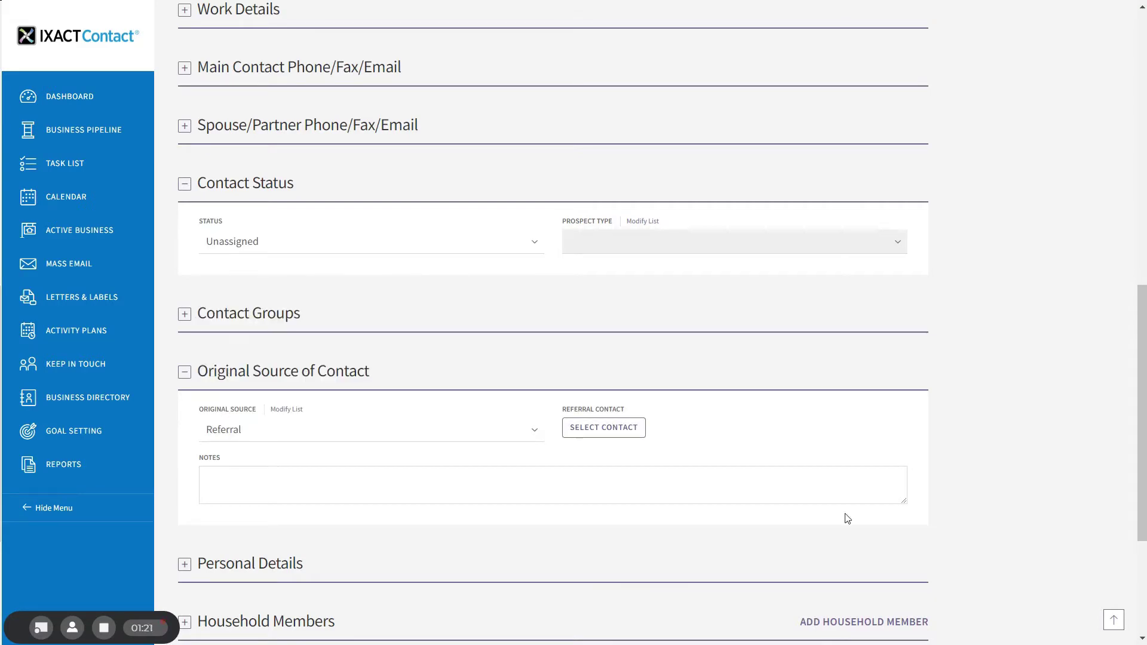
click(599, 431)
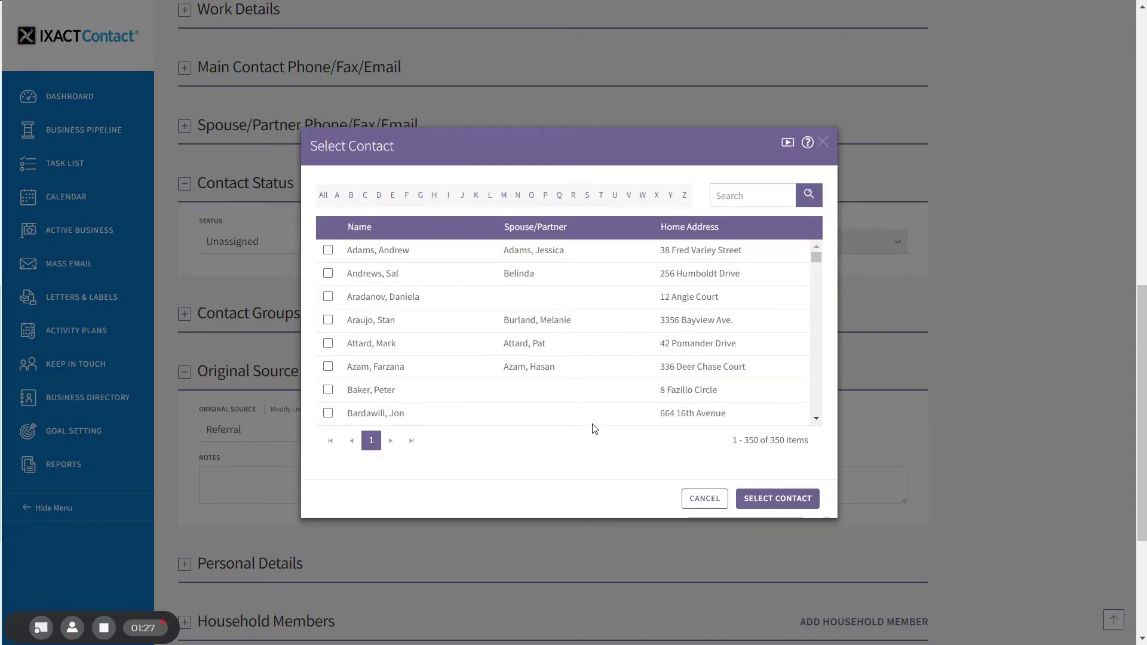
click(518, 196)
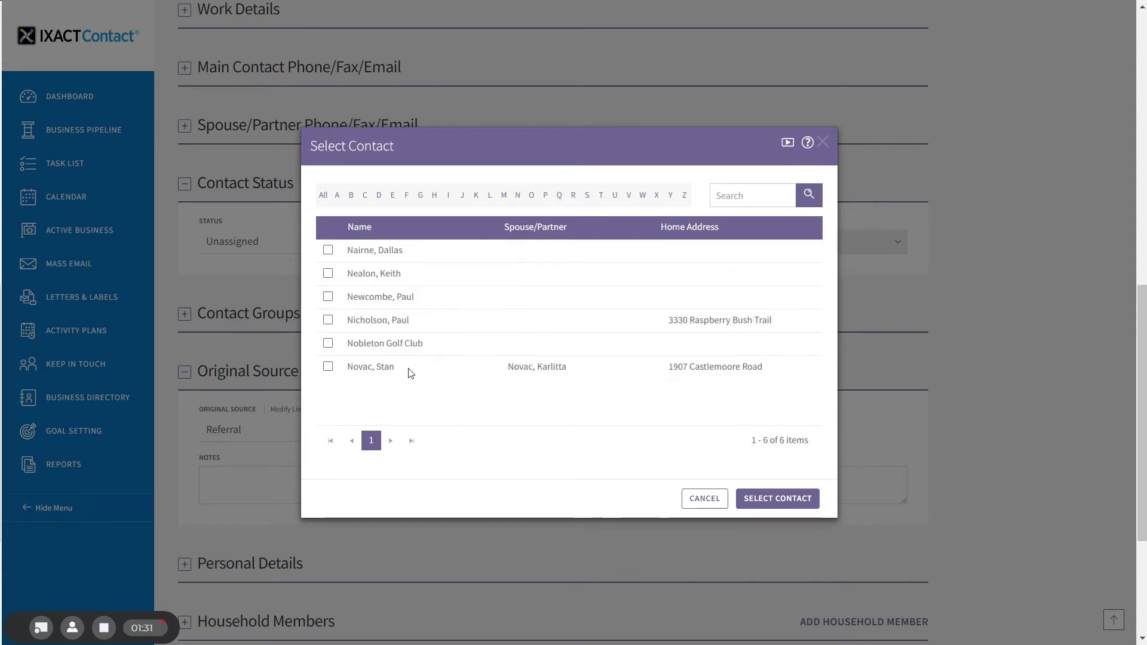
click(328, 367)
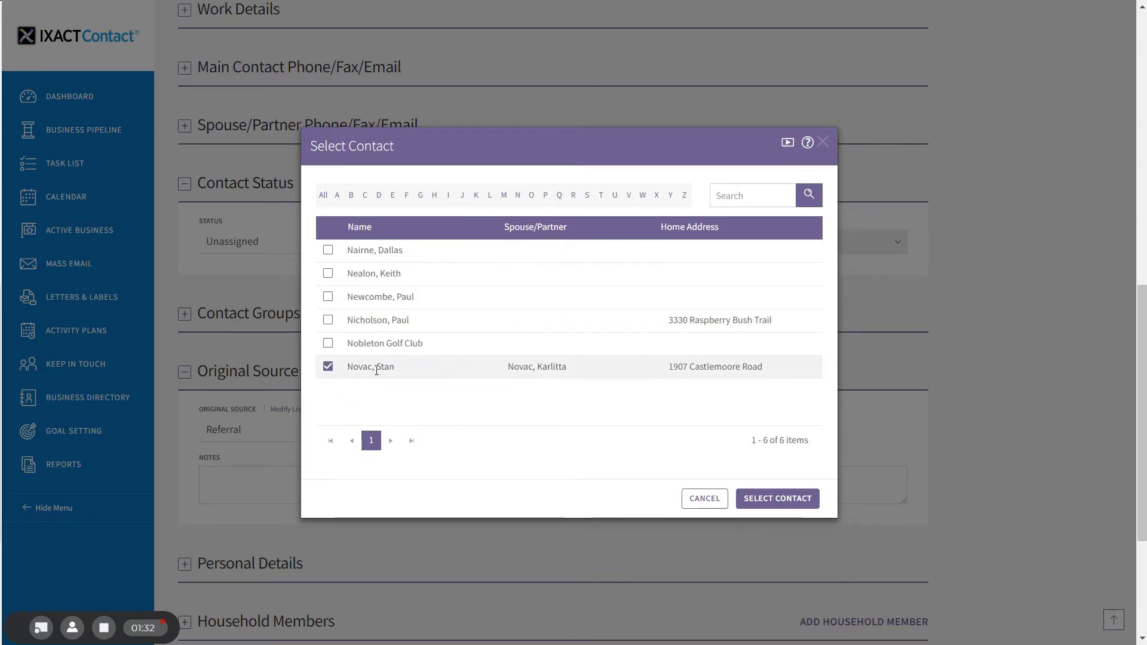
click(776, 500)
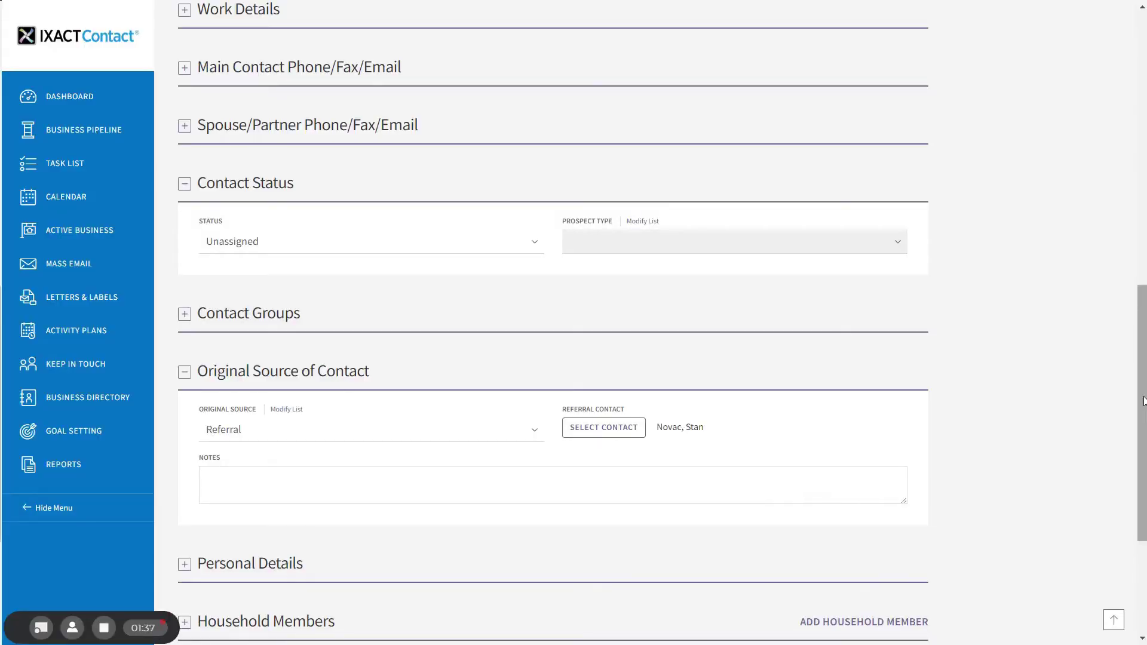
scroll(1145, 401, up, 3)
click(1115, 619)
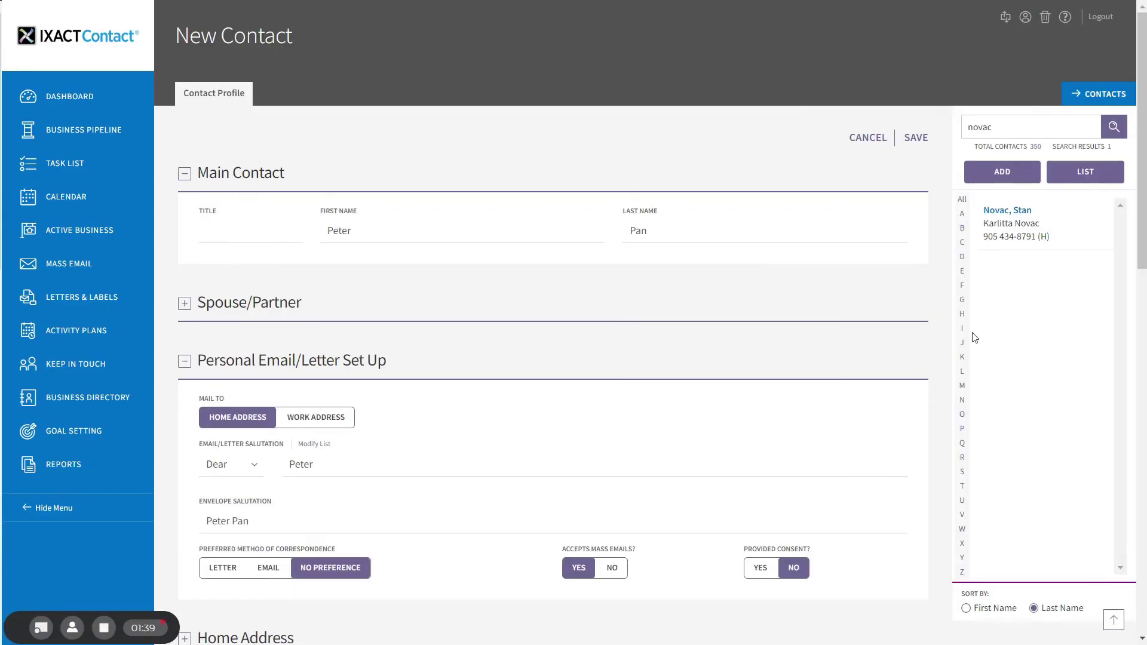
click(916, 140)
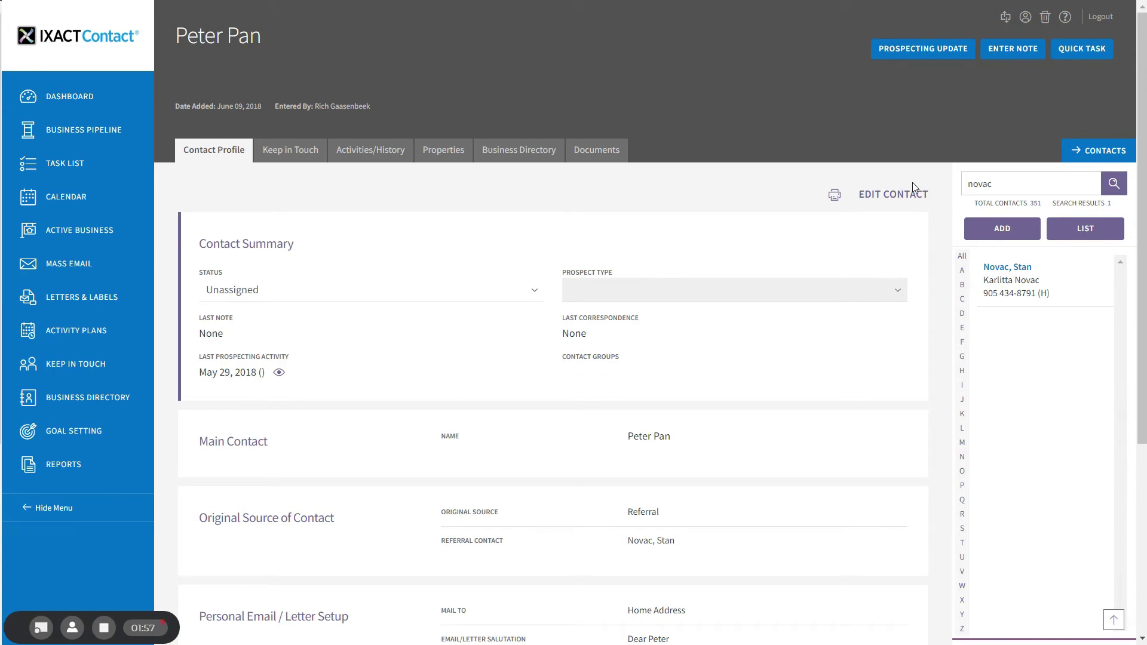
click(1002, 269)
drag(1145, 179, 1144, 556)
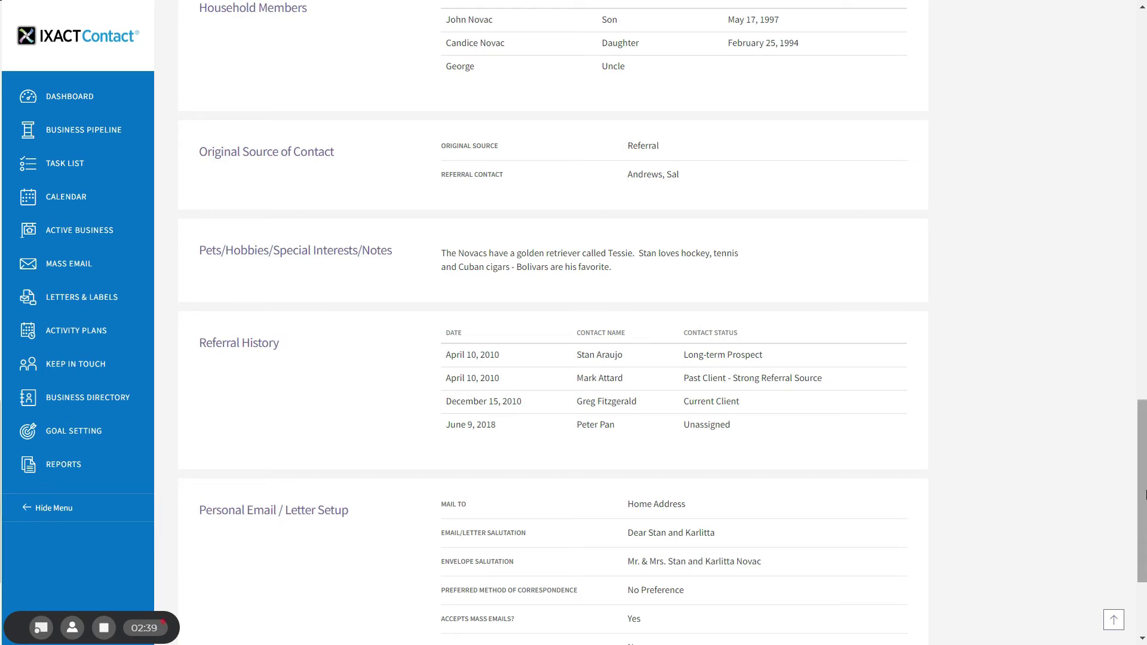
Return to the dashboard showing Referral at 3 (23%) of new contacts and the Referral and Repeat Business table.
click(71, 96)
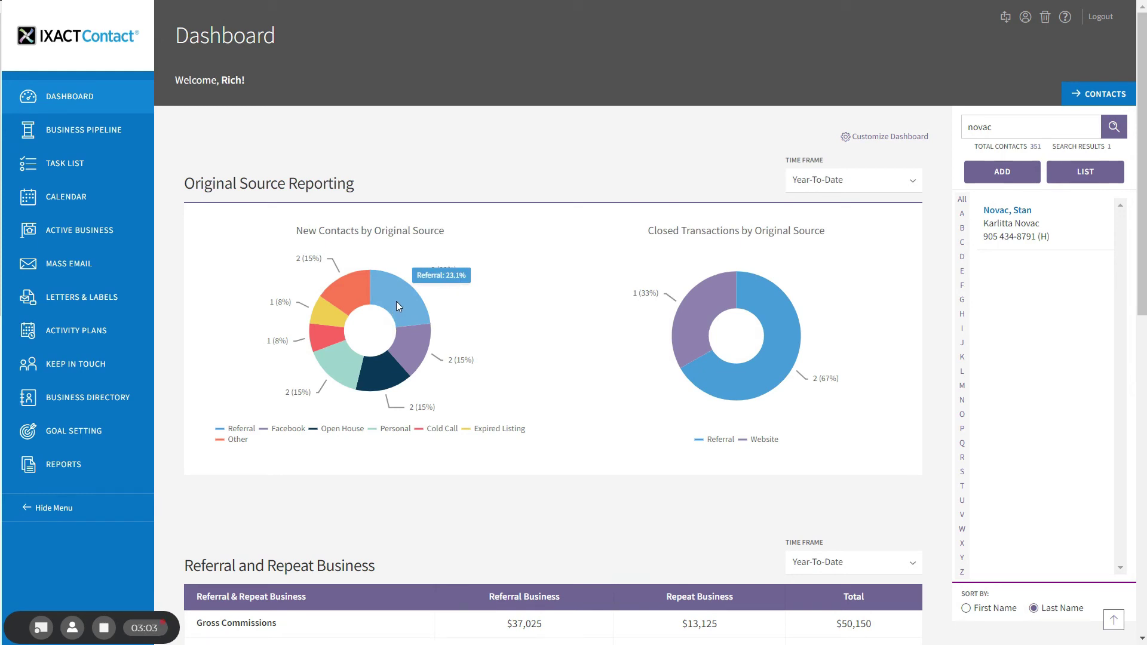
mouse_move(767, 374)
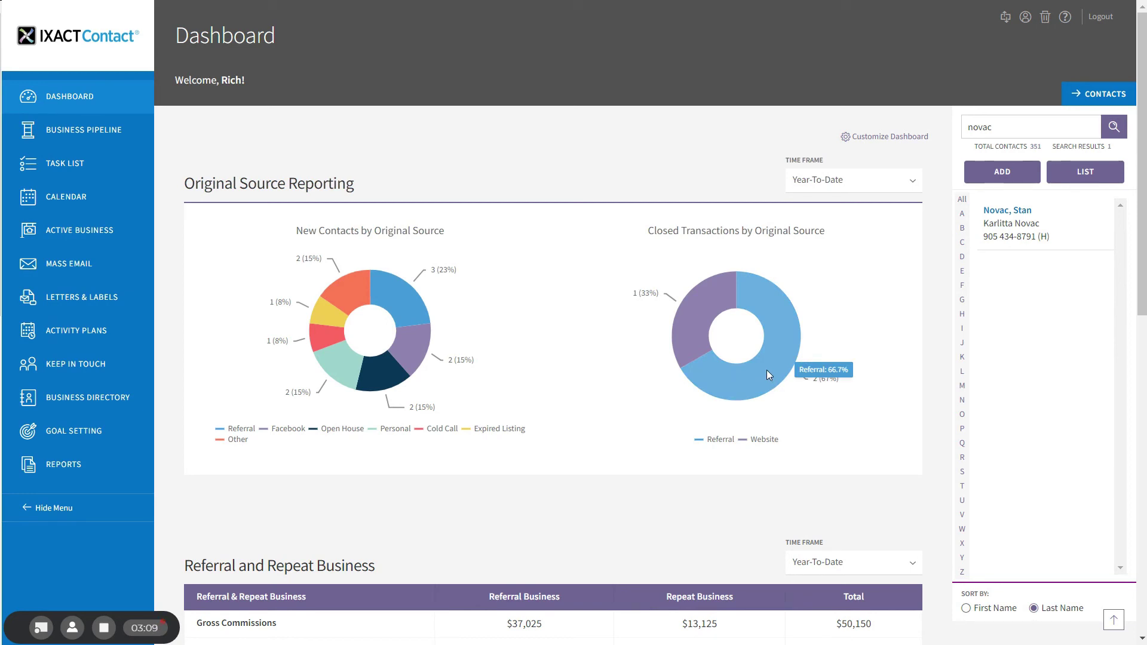
scroll(346, 330, down, 2)
scroll(346, 331, down, 2)
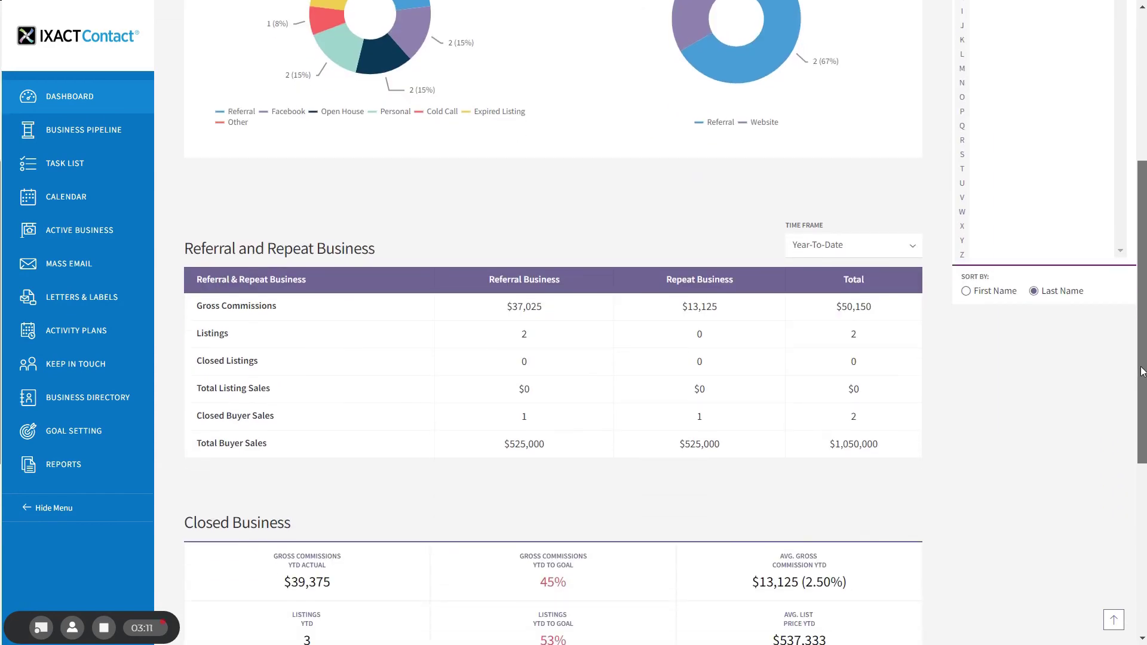